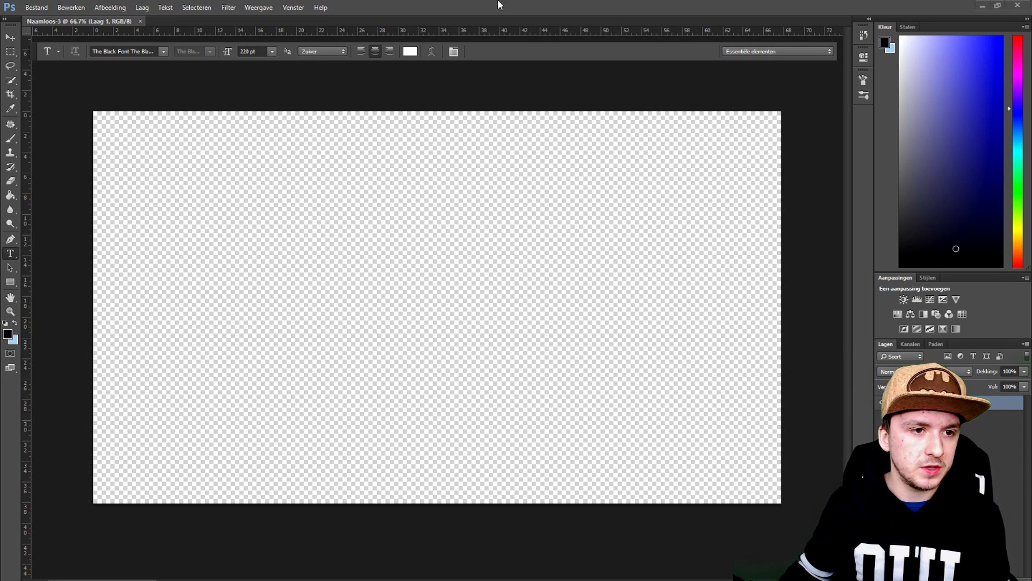
Review the width, height, resolution and colour mode offered for a new document, leaving the dialog without creating one
left_click(36, 12)
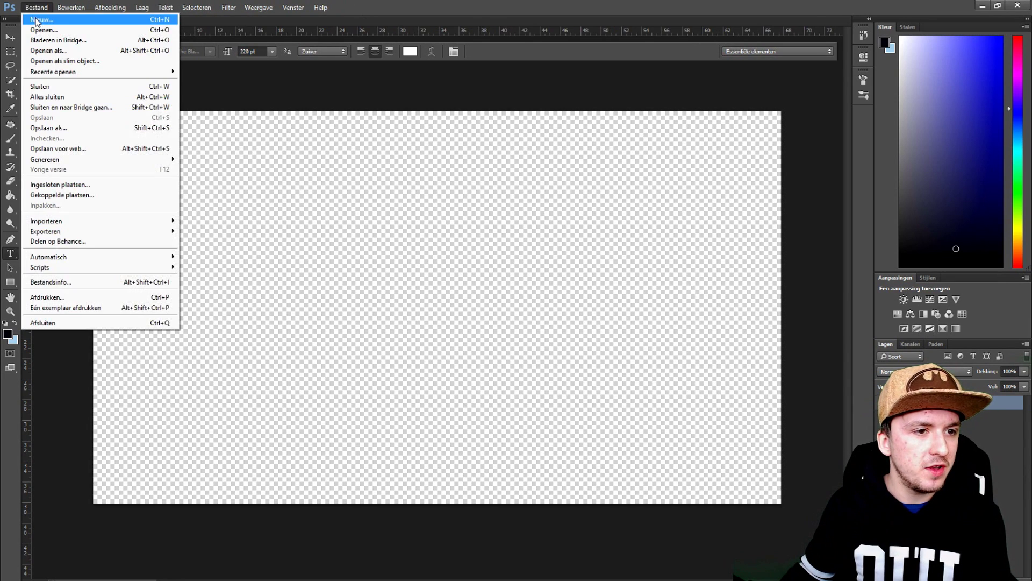
left_click(38, 19)
left_click(442, 188)
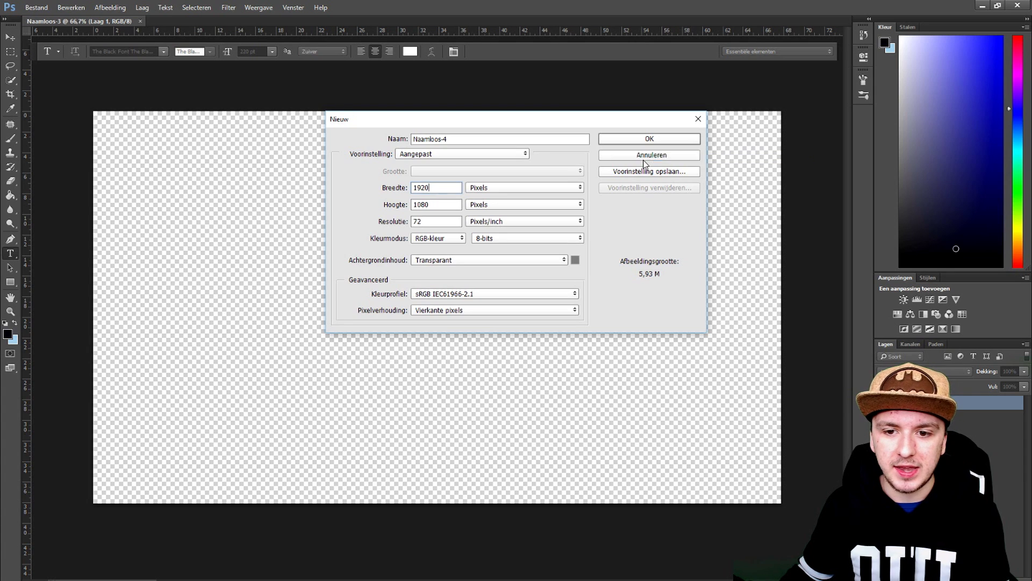
left_click(615, 138)
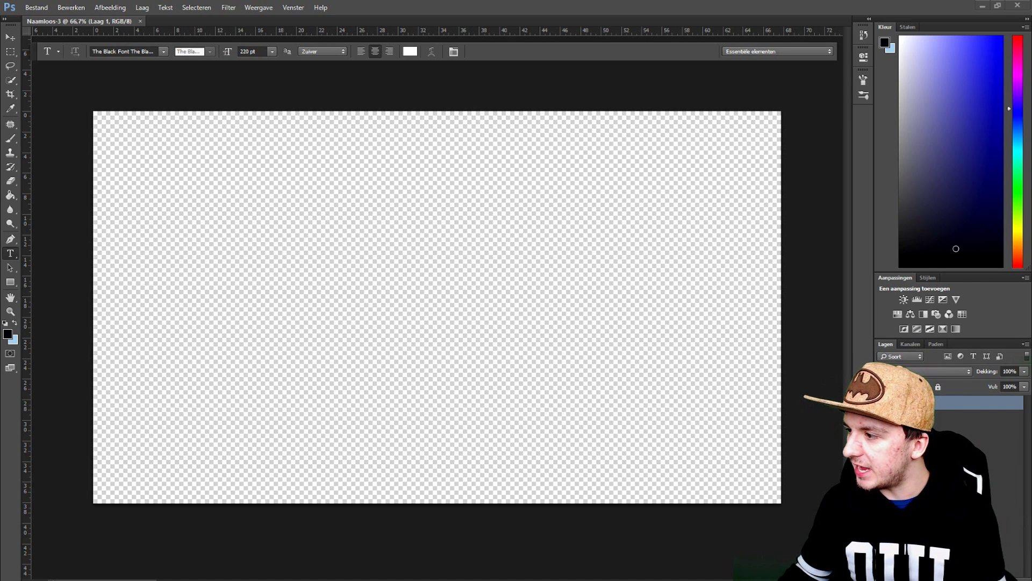
Place the Uncharted-2-wallpaper image on the canvas, scaled to about 797% and positioned to cover the whole canvas
left_click_drag(1031, 235, 496, 234)
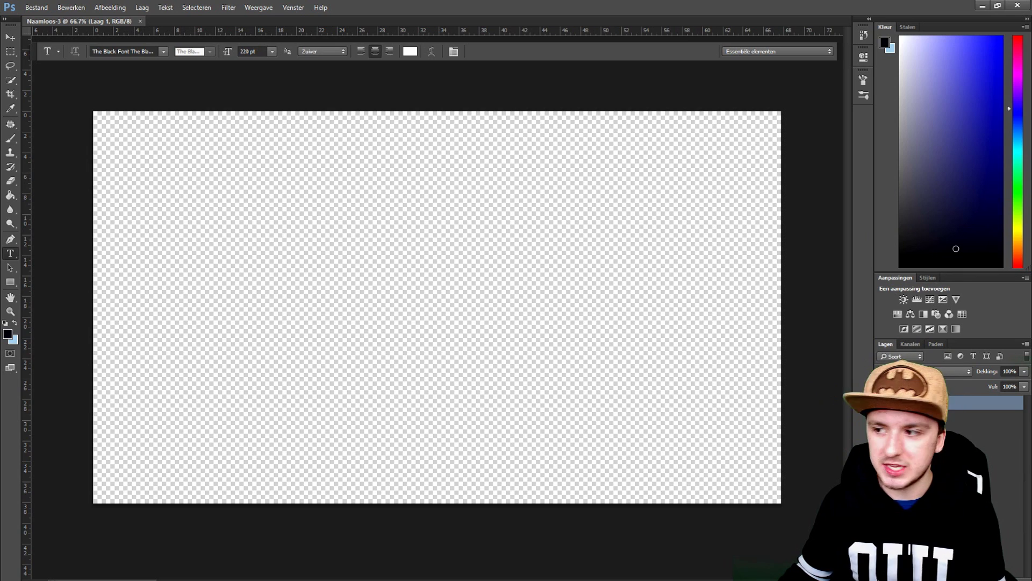
left_click_drag(442, 294, 258, 230)
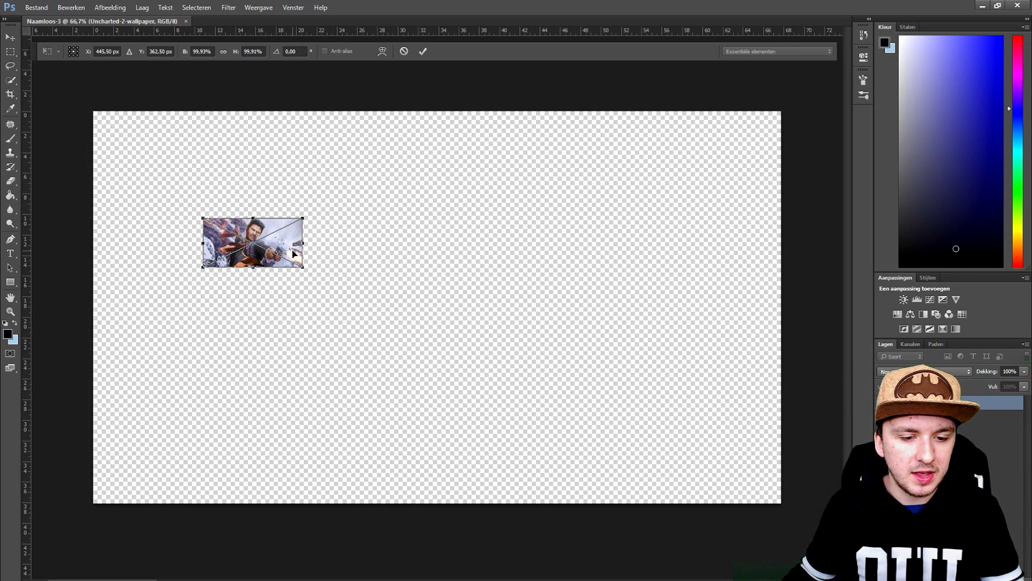
left_click_drag(303, 267, 844, 540)
left_click_drag(648, 383, 549, 277)
left_click_drag(751, 432, 902, 507)
left_click_drag(636, 342, 595, 340)
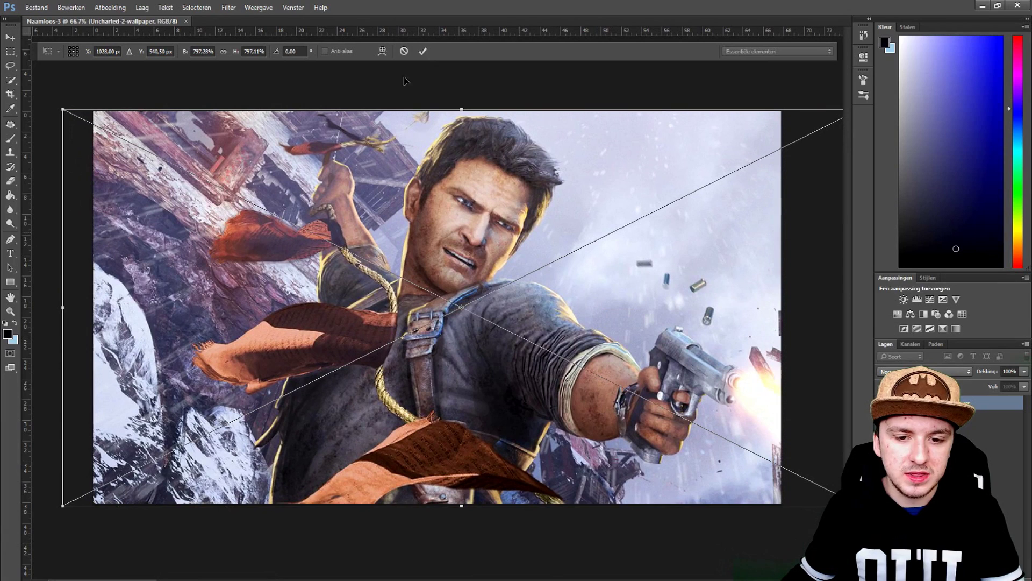
key("Return")
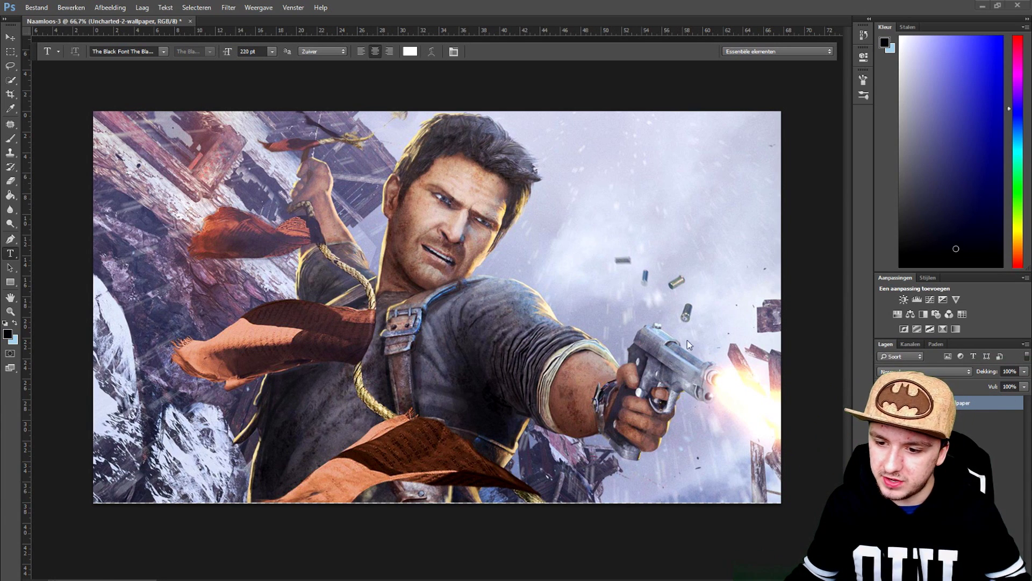
left_click_drag(555, 253, 558, 257)
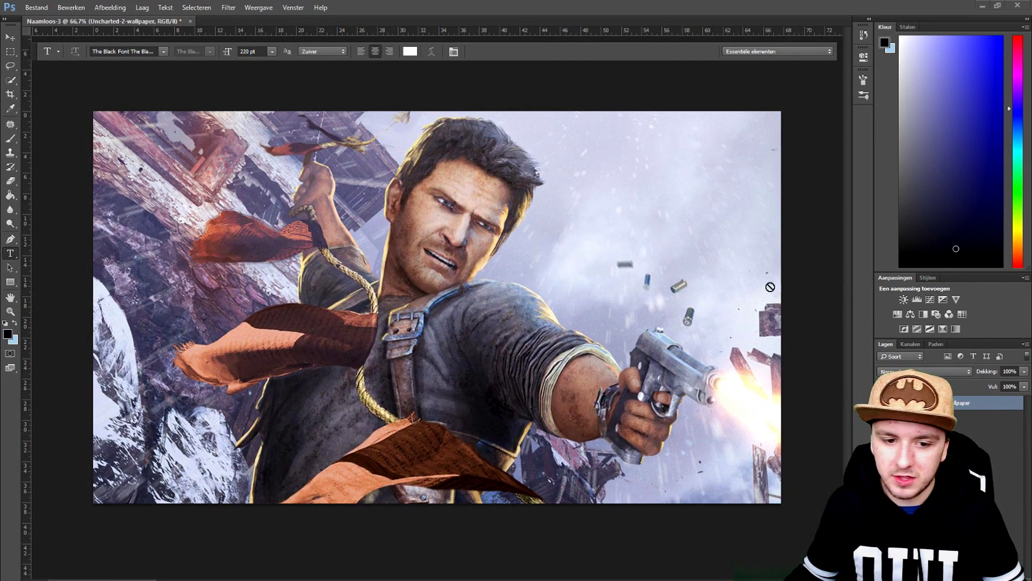
Place the Logo_di_Uncharted image, scale it to about 282% and position it in the lower-left corner of the canvas
left_click_drag(524, 292, 851, 237)
left_click_drag(608, 251, 383, 412)
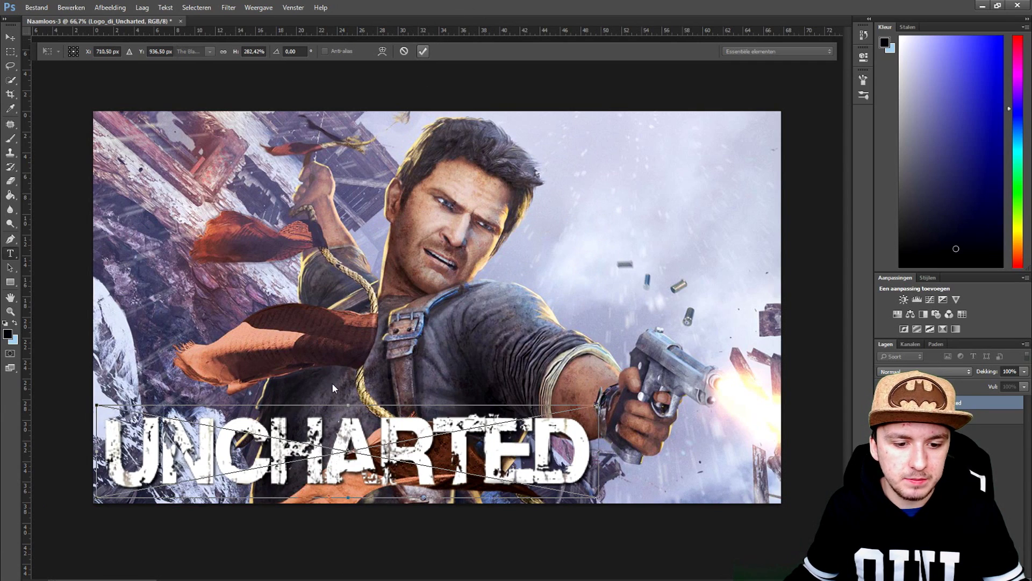
key("Return")
left_click_drag(311, 448, 314, 456)
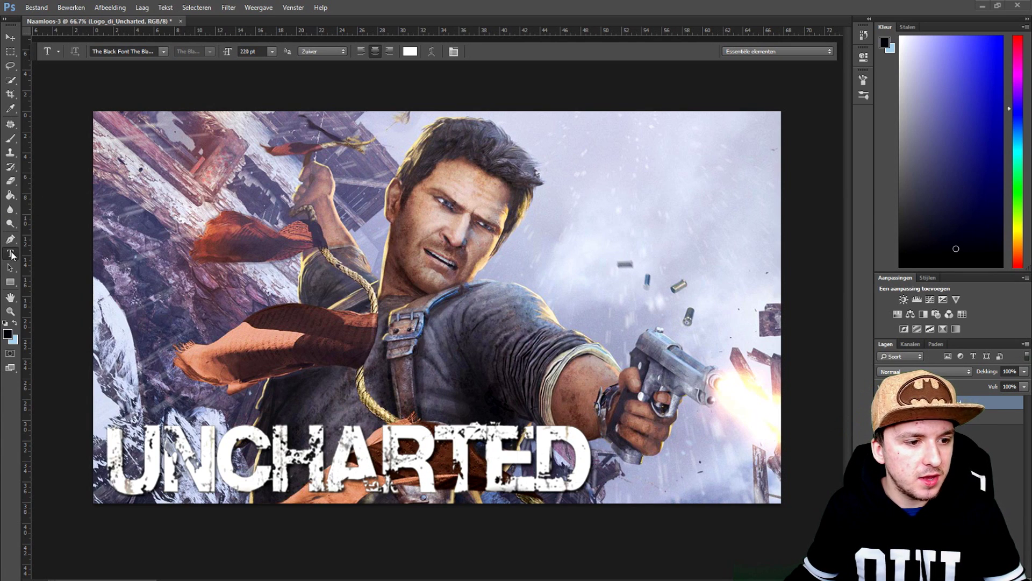
Add the white 220 pt text "#1" and move it to the upper-right corner of the canvas
left_click(583, 214)
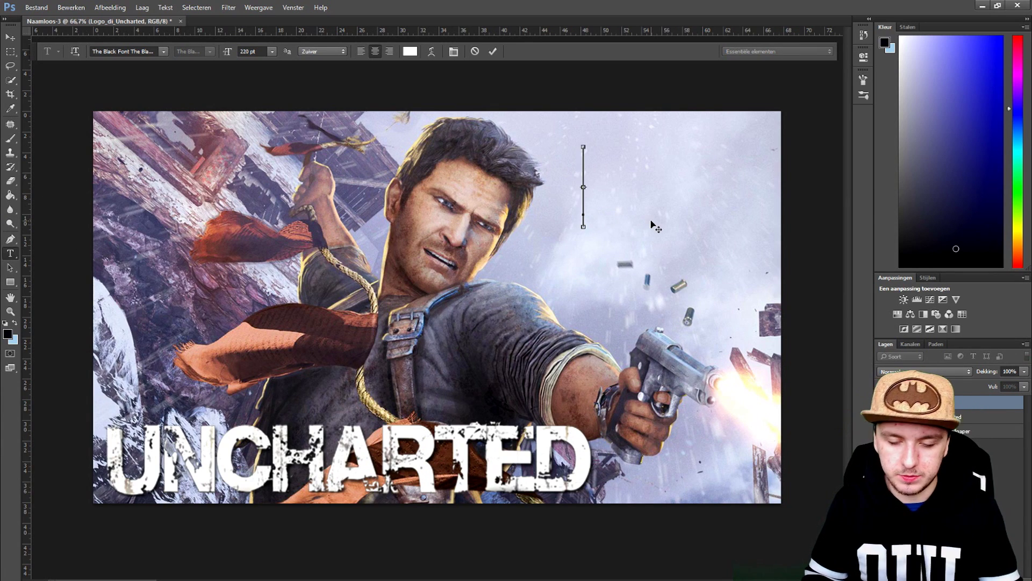
type("#1")
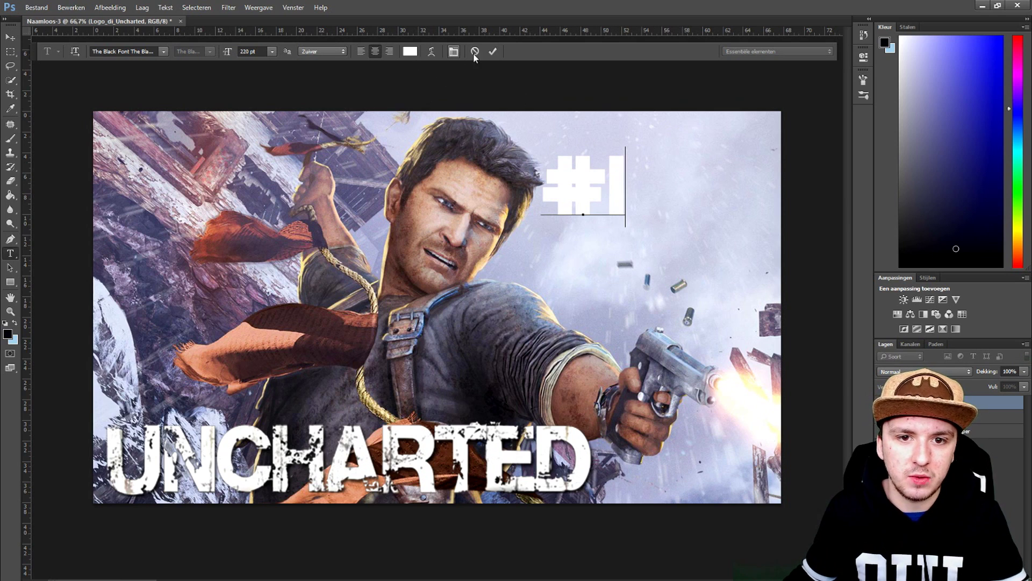
left_click(492, 51)
left_click_drag(579, 172, 722, 135)
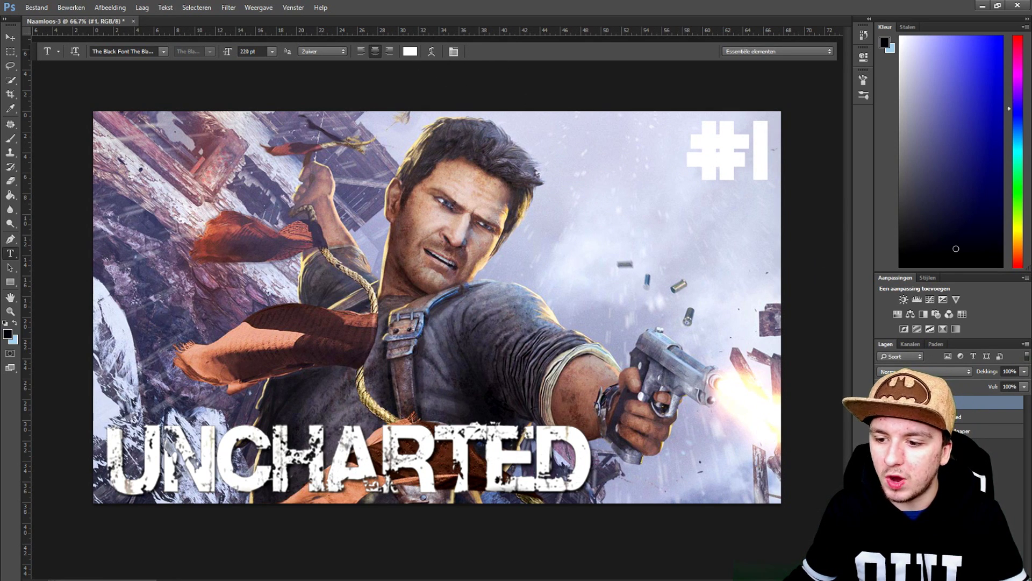
Apply a gradient overlay, stroke and drop shadow to the "#1" text layer
right_click(994, 404)
left_click(1001, 7)
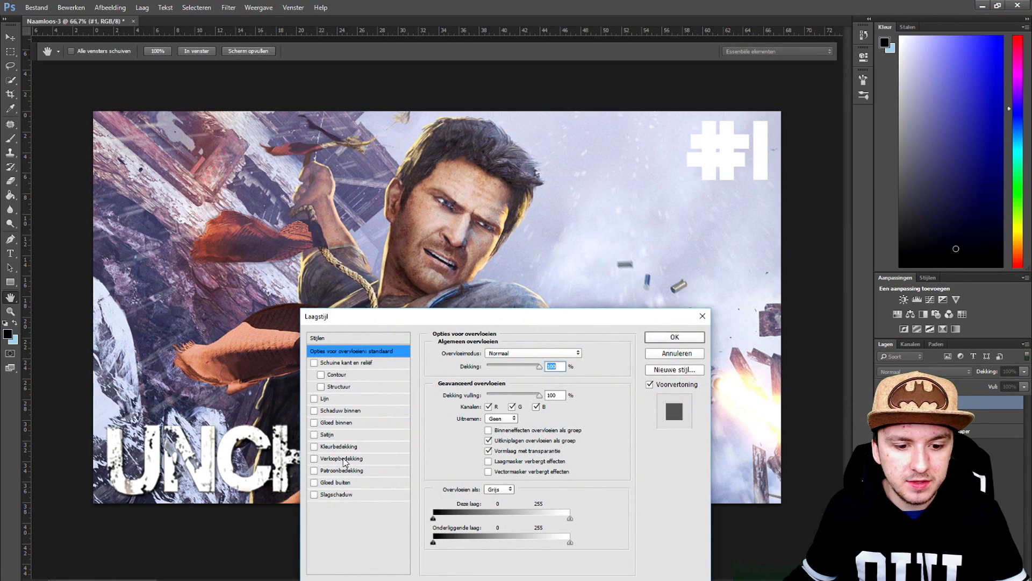
left_click(345, 459)
left_click_drag(420, 318, 554, 276)
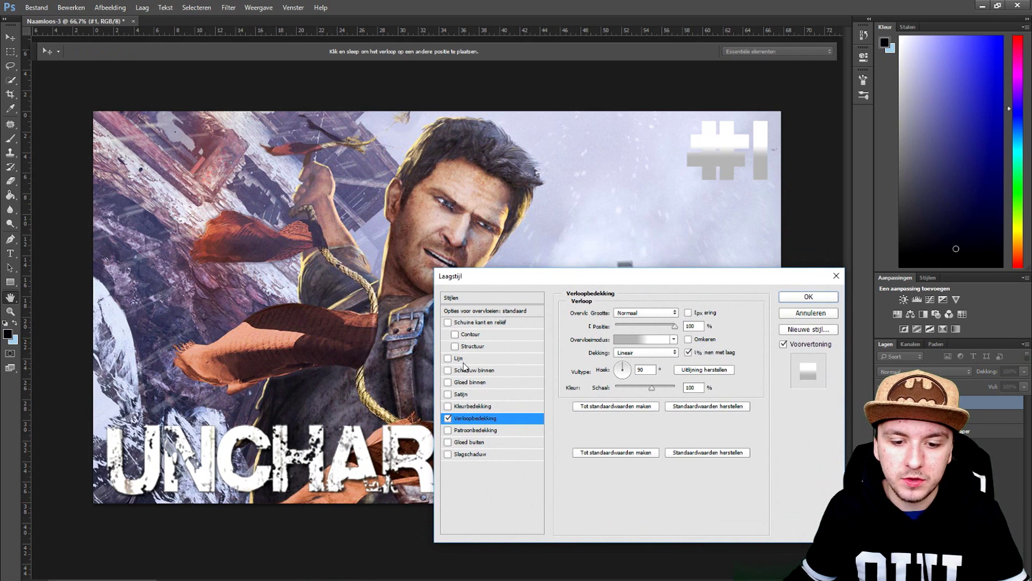
left_click(460, 359)
left_click(478, 453)
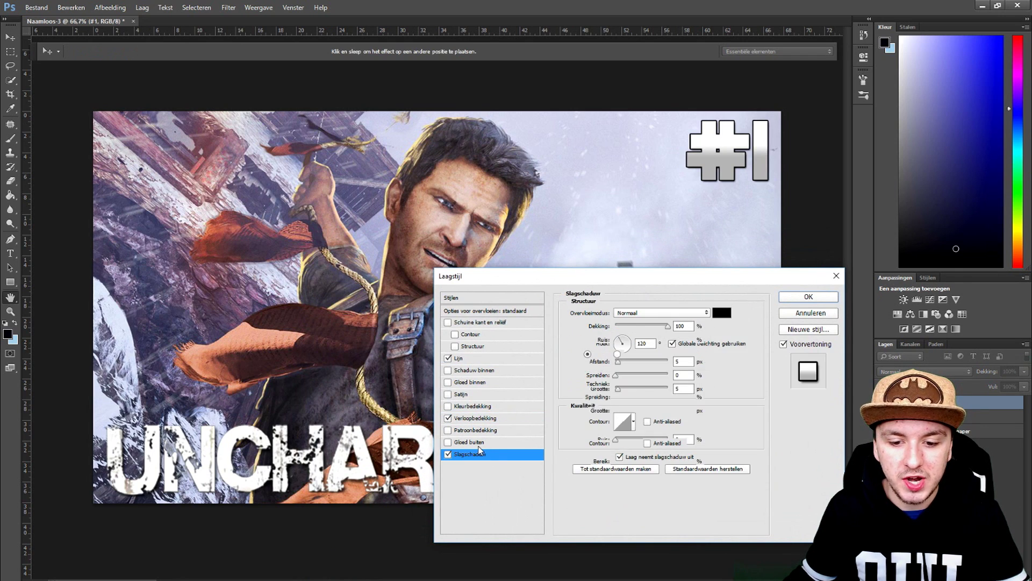
left_click(807, 297)
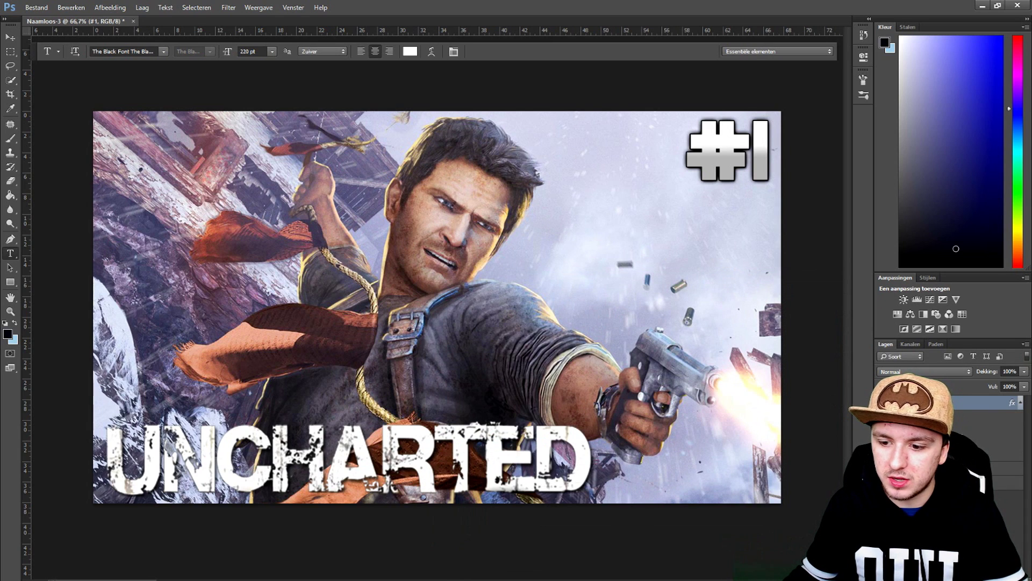
Raise the contrast of the wallpaper layer to 99 with the Brightness/Contrast adjustment
left_click(940, 482)
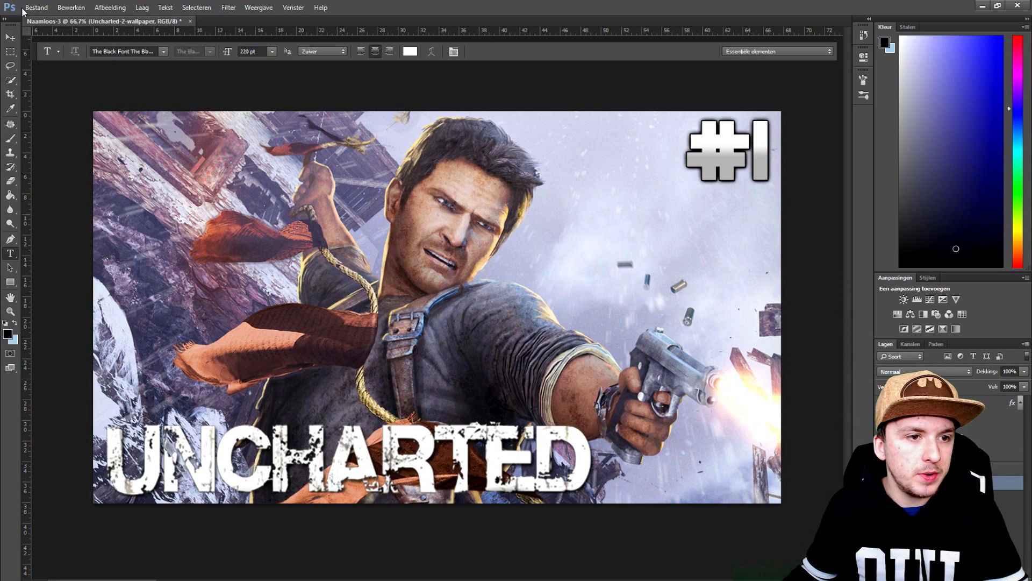
left_click(71, 8)
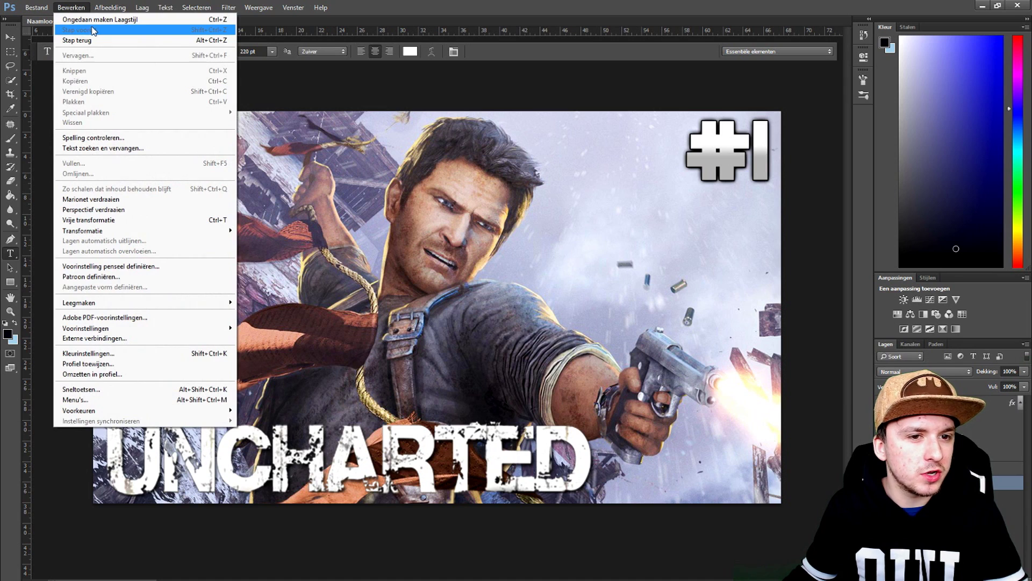
mouse_move(104, 7)
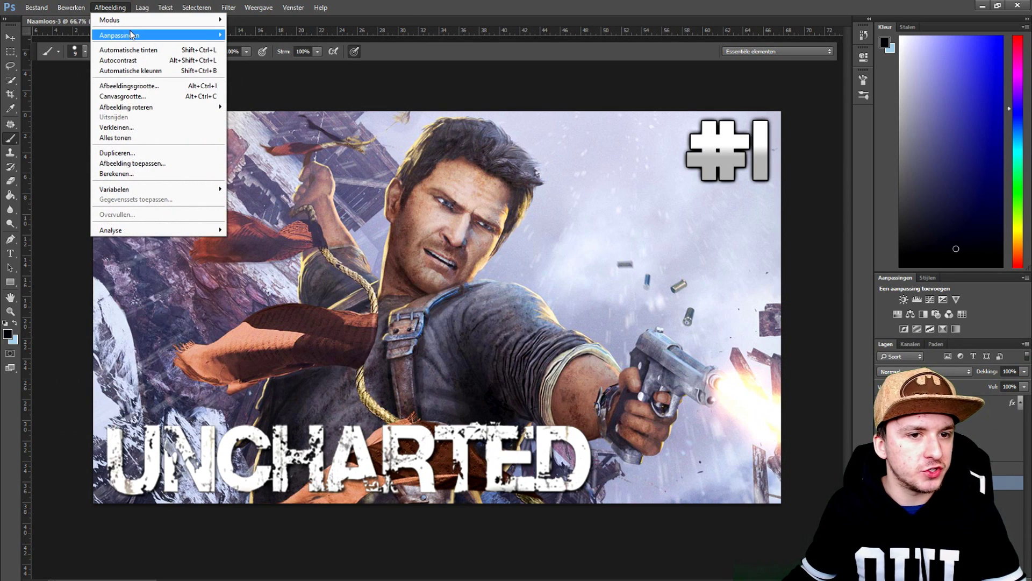
mouse_move(132, 35)
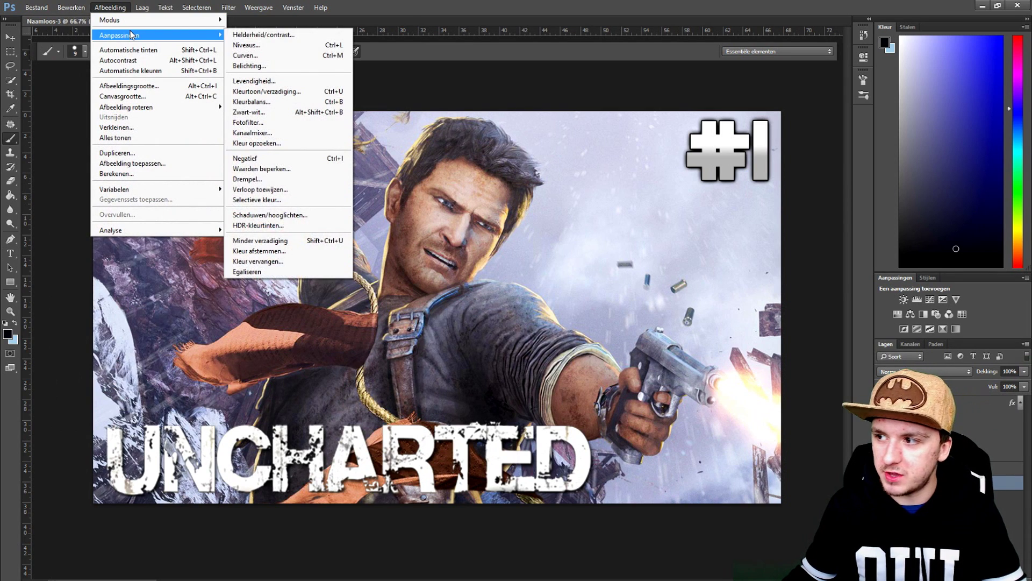
left_click(274, 36)
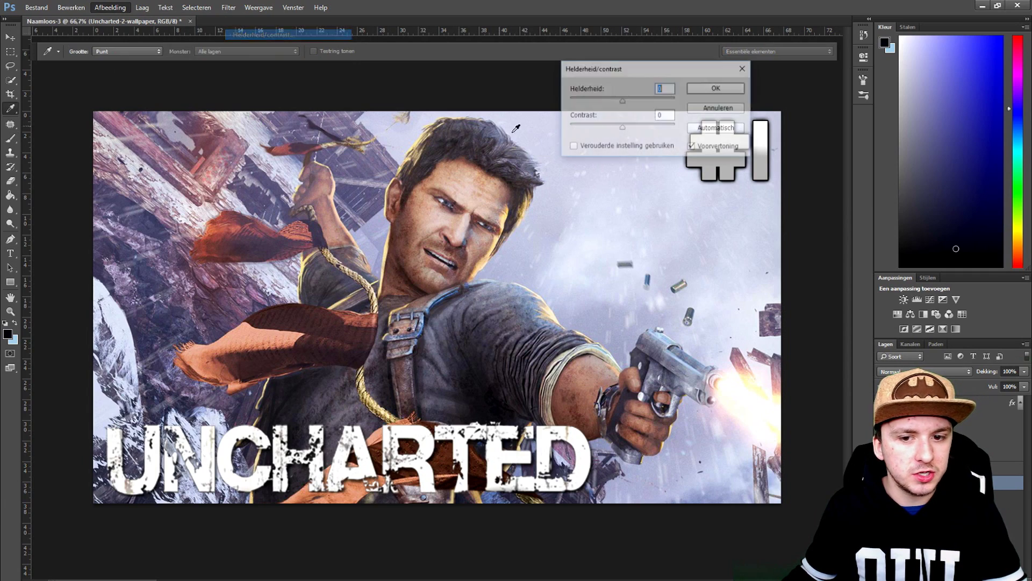
left_click_drag(619, 129, 675, 132)
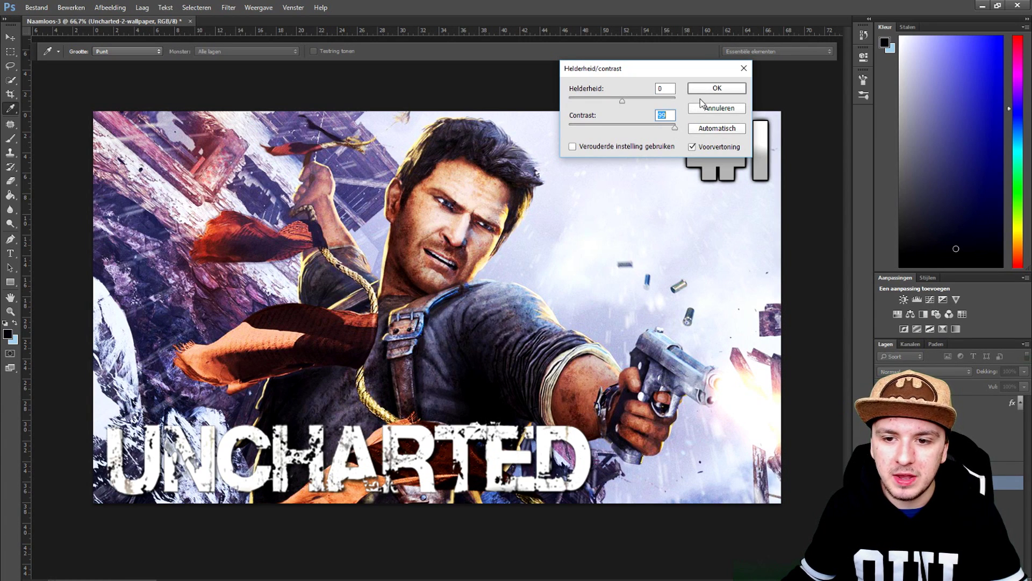
left_click(717, 88)
key("b")
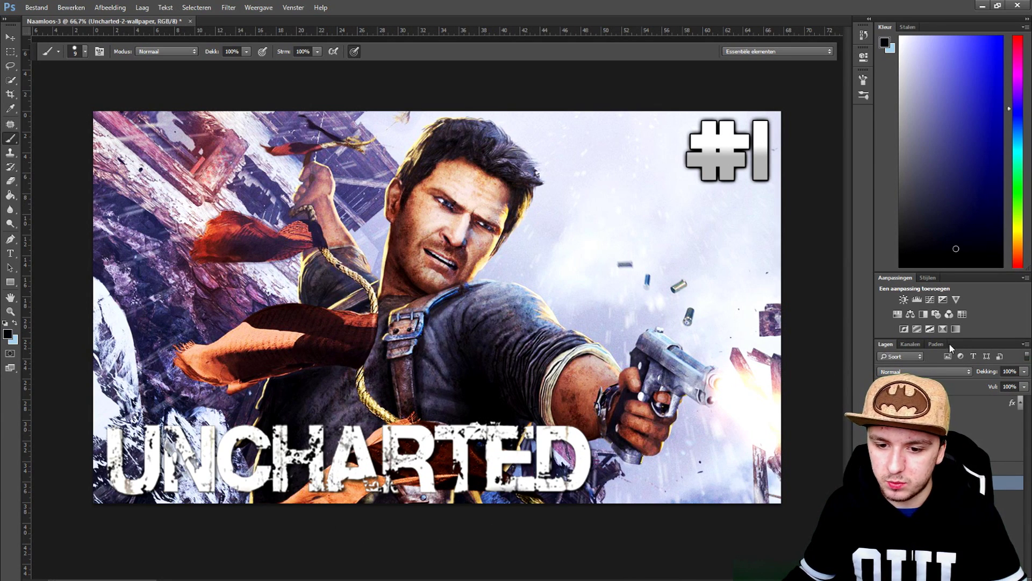
Shift the "#1" text slightly inward from the canvas corner and change it to "#2"
mouse_move(711, 138)
left_mouse_down()
mouse_move(662, 163)
mouse_move(699, 143)
left_mouse_up()
left_click(744, 157)
key("Return")
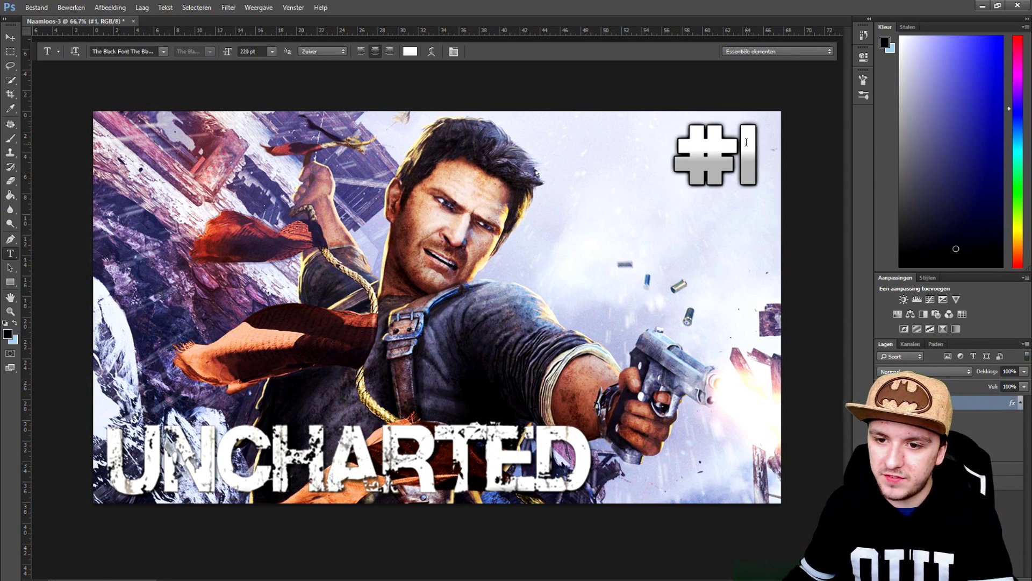
key("Delete")
type("2")
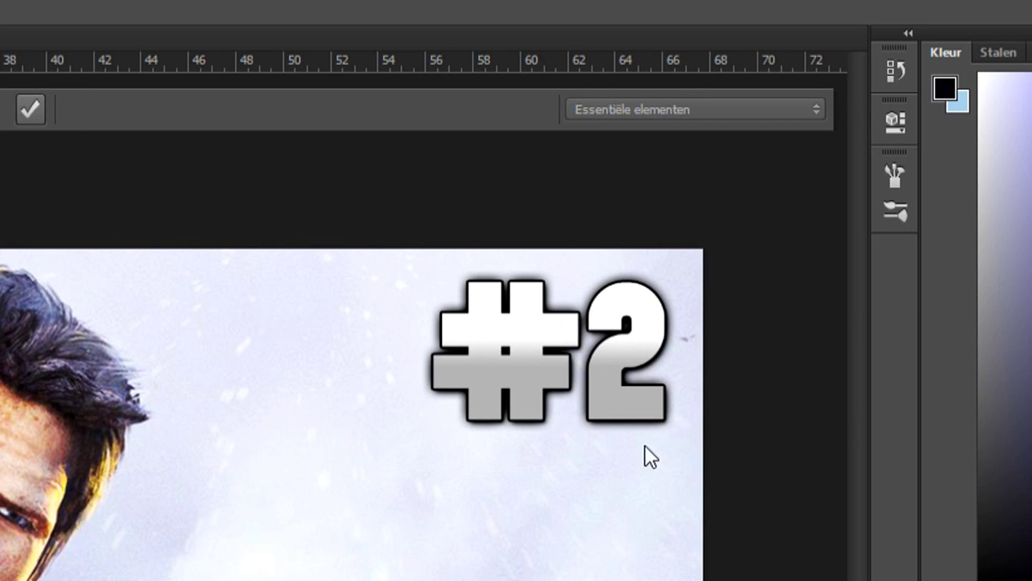
Try the numbers 3, 4, 5, 6 and 9 after the hash sign and discard the text edit
left_click(616, 377)
key("Right")
key("BackSpace")
type("3")
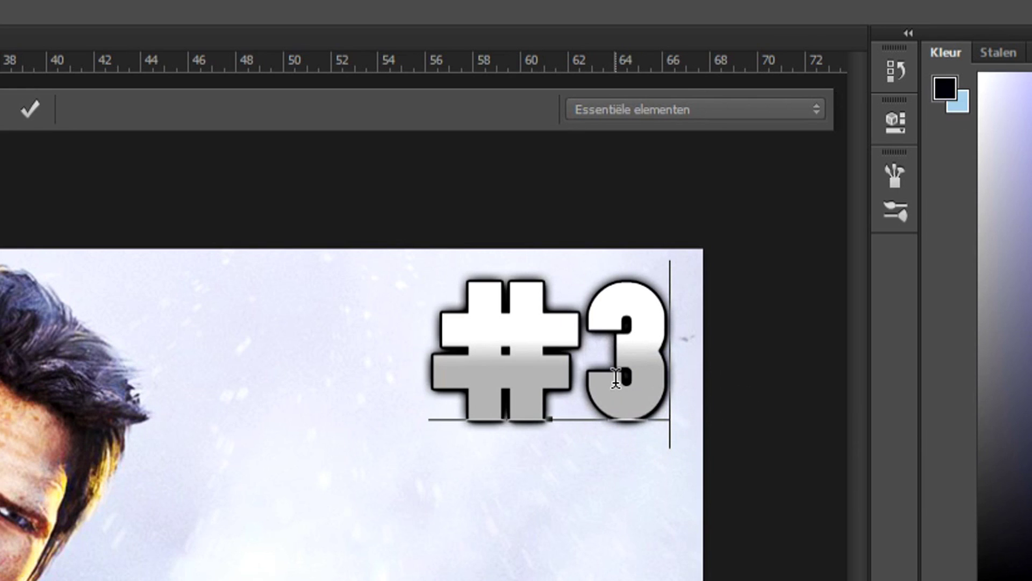
type("4")
key("Left")
key("BackSpace")
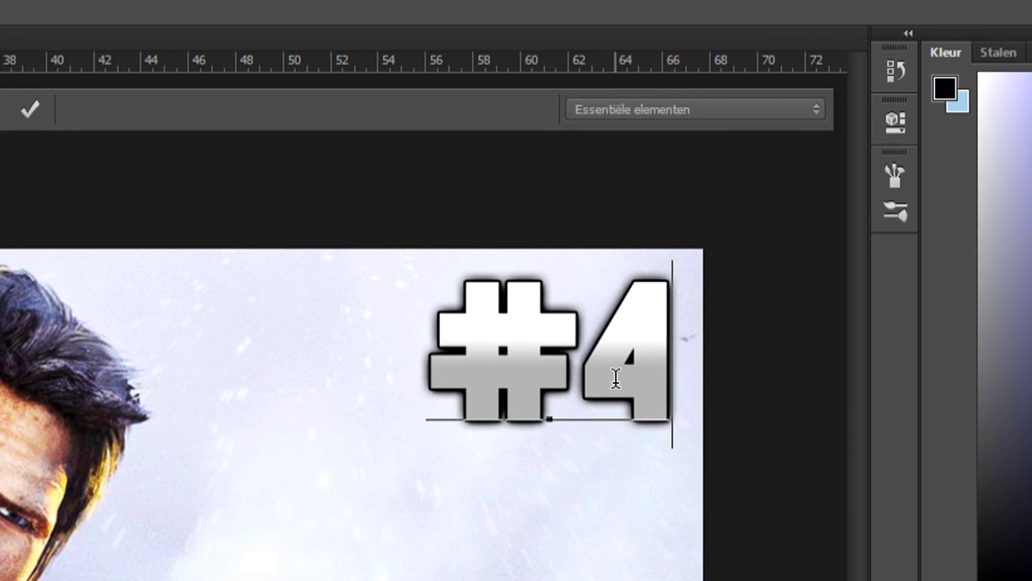
key("BackSpace")
type("5")
key("BackSpace")
type("6")
key("BackSpace")
type("9")
key("Delete")
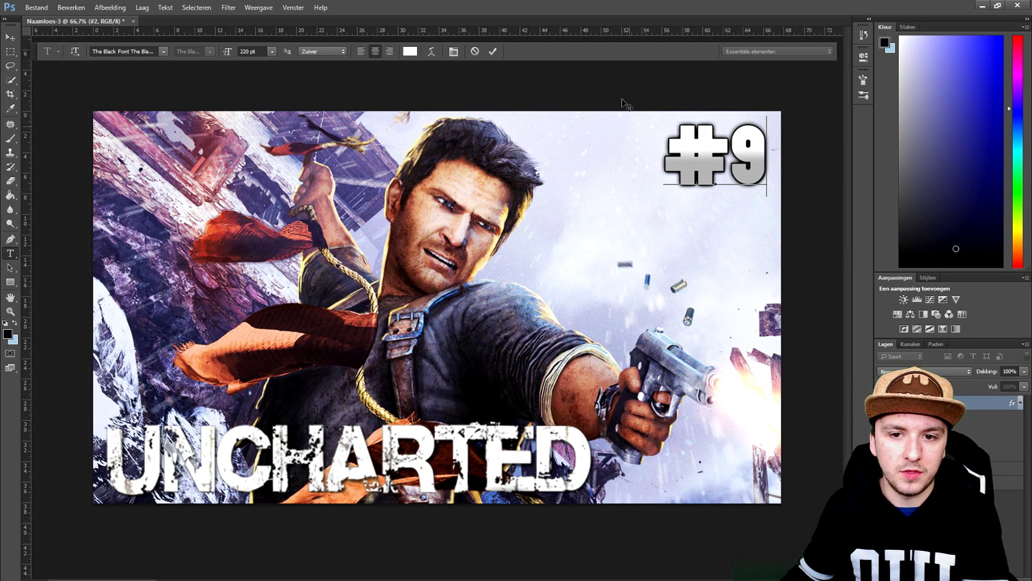
left_click(476, 53)
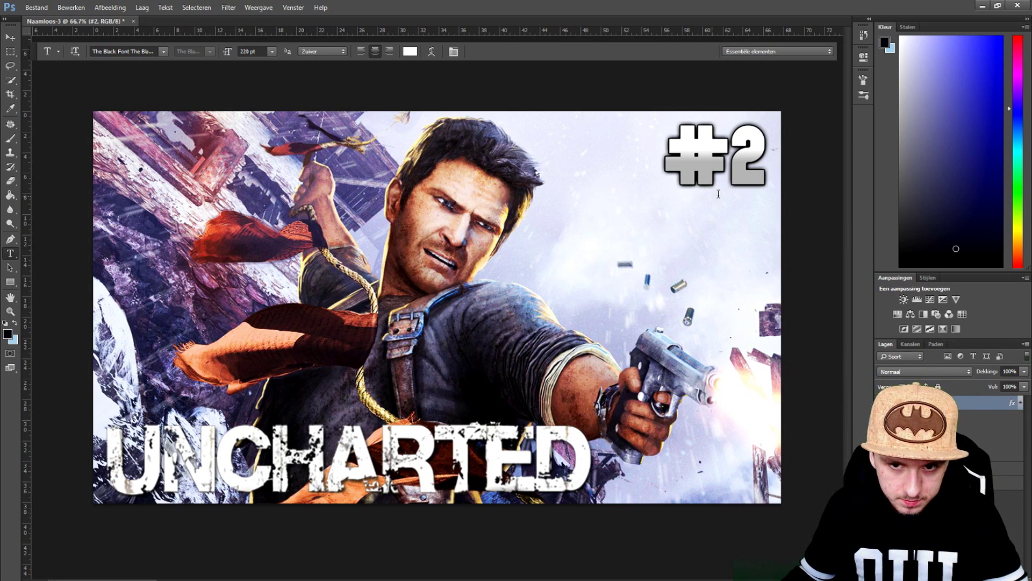
Change the number text in the upper-right corner back to "#1"
left_click(741, 173)
type("1")
key("Delete")
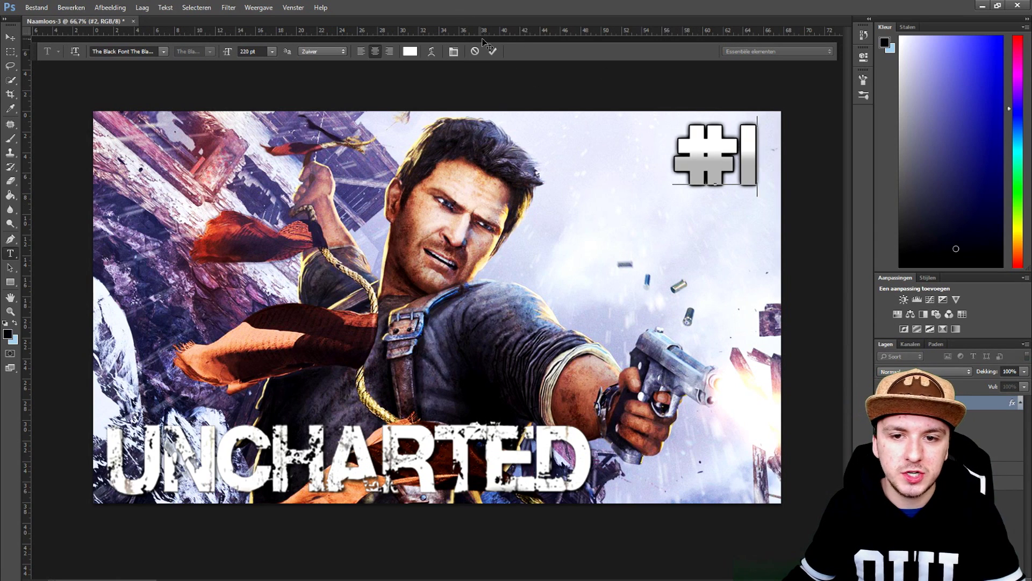
left_click(493, 51)
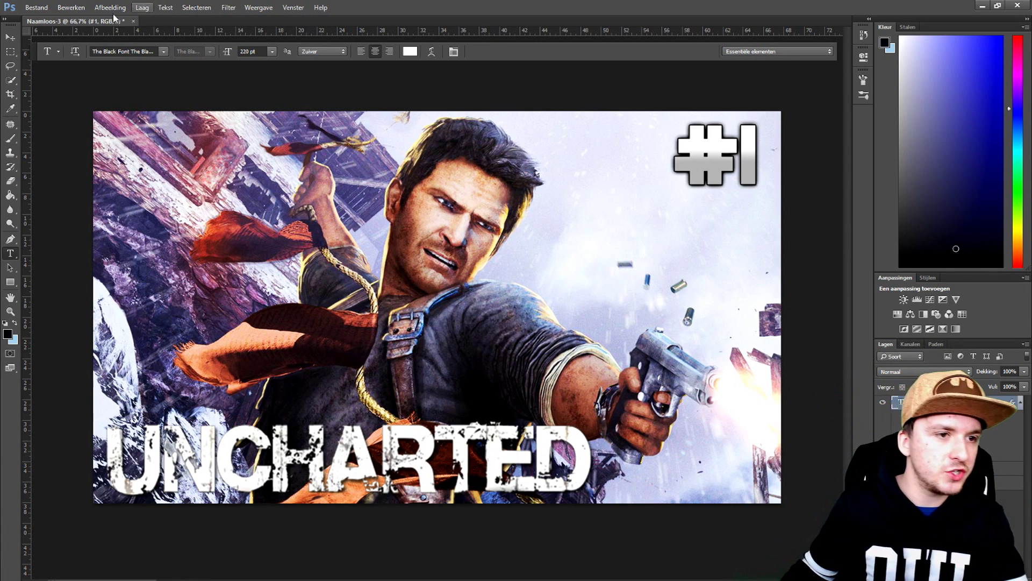
Save the design as a JPEG named Thumbnail at maximum quality 12 with the optimized baseline format
left_click(34, 7)
left_click(89, 133)
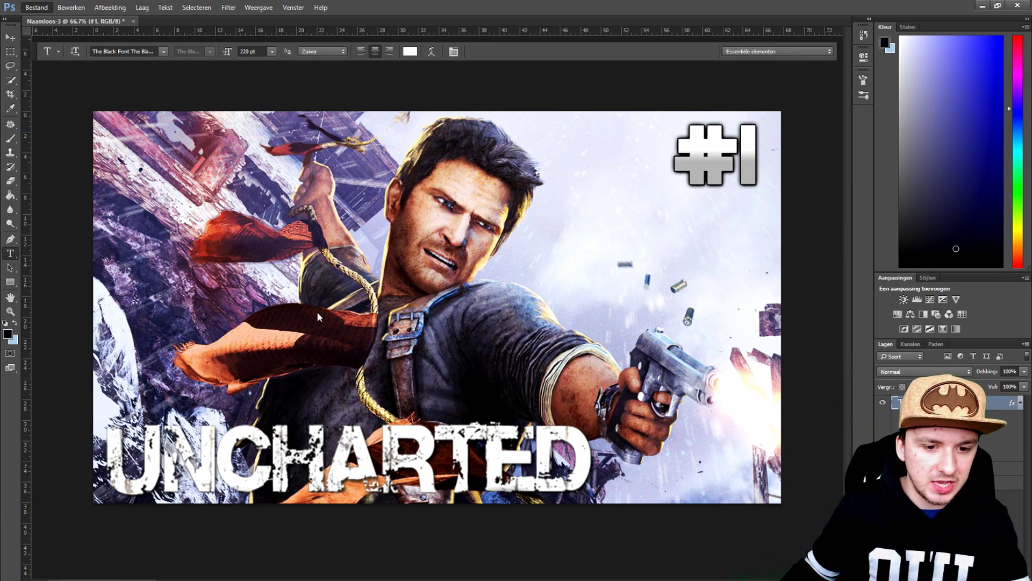
left_click(270, 452)
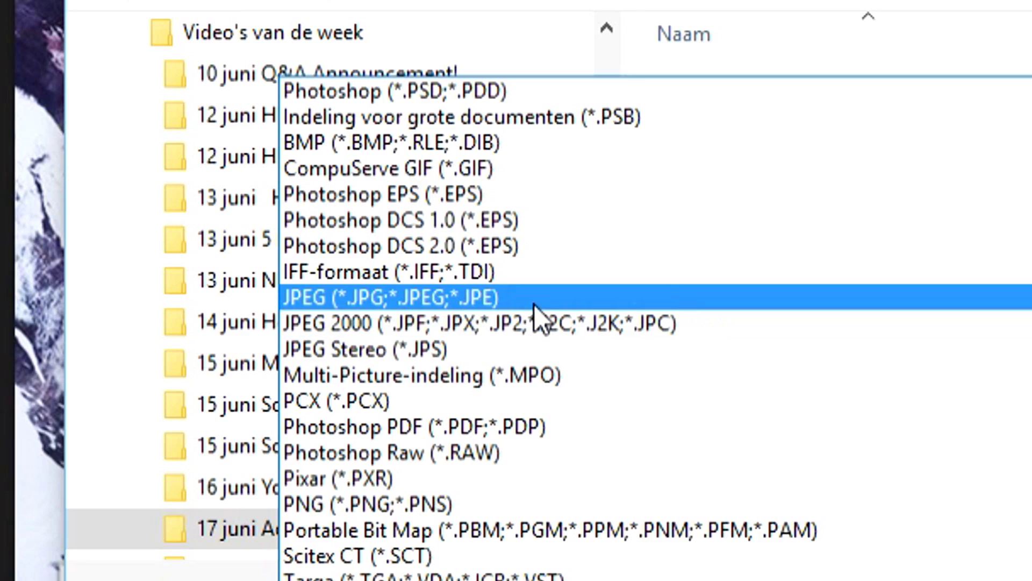
left_click(253, 343)
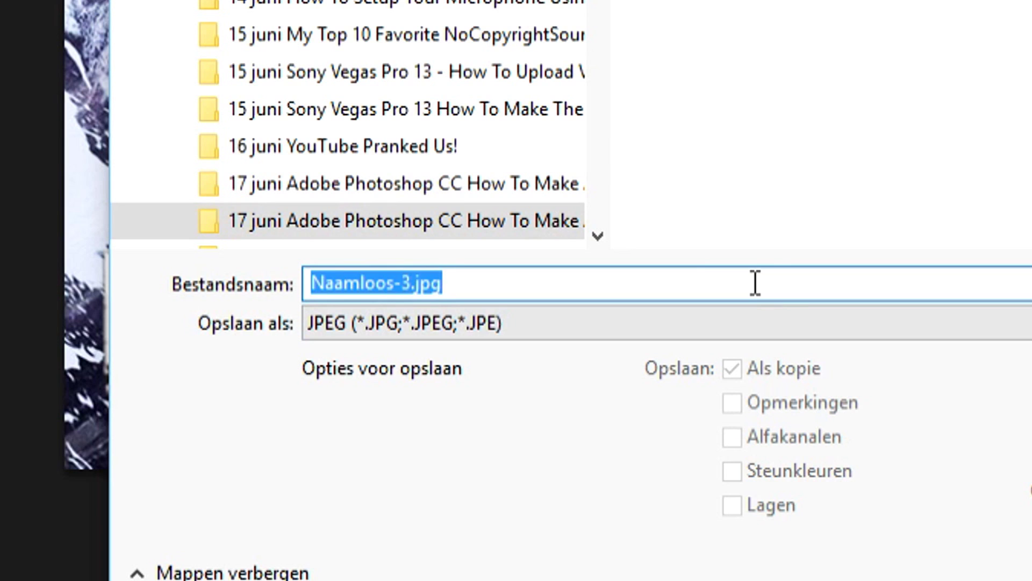
type("Thumbnail")
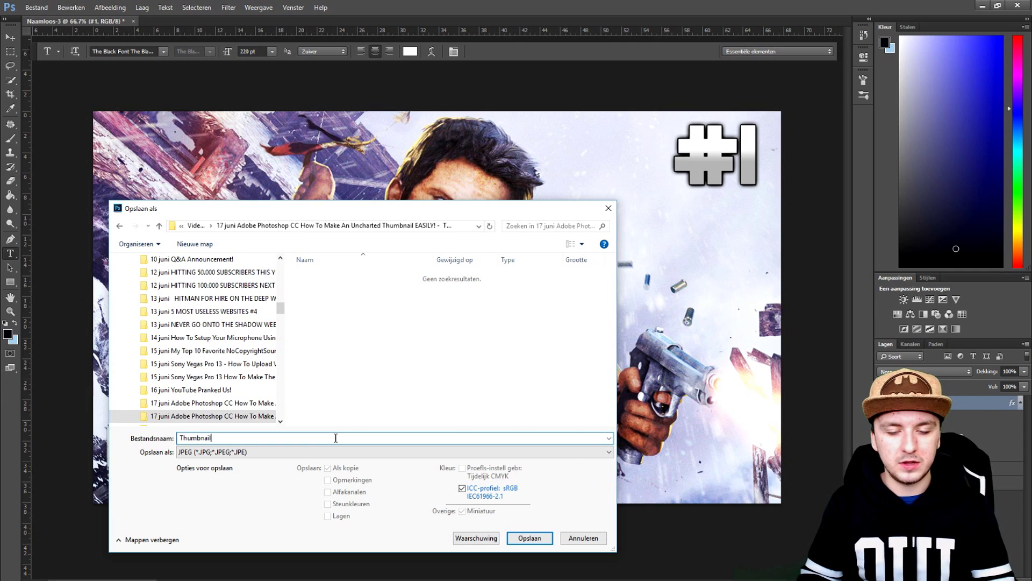
key("Return")
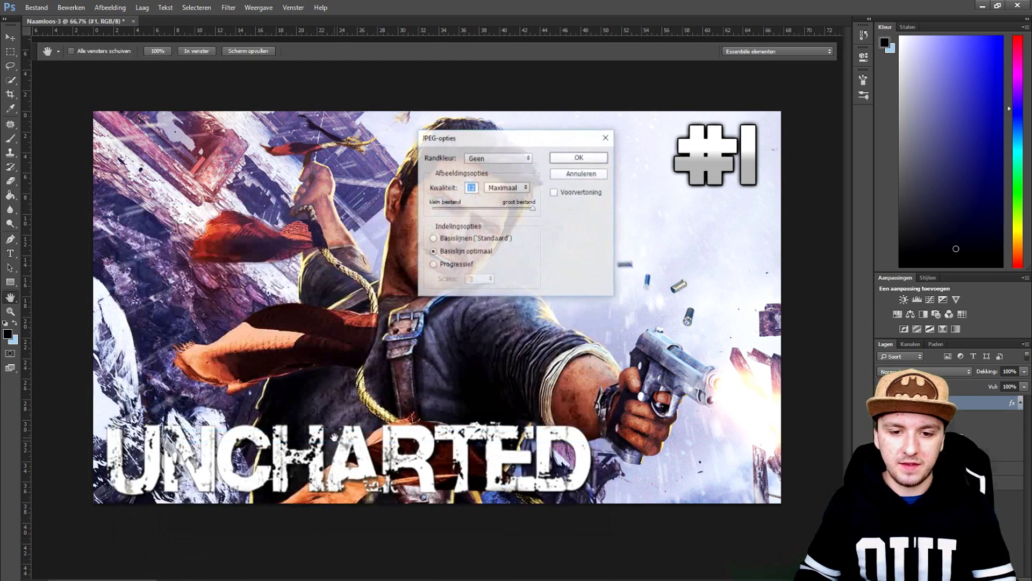
key("Return")
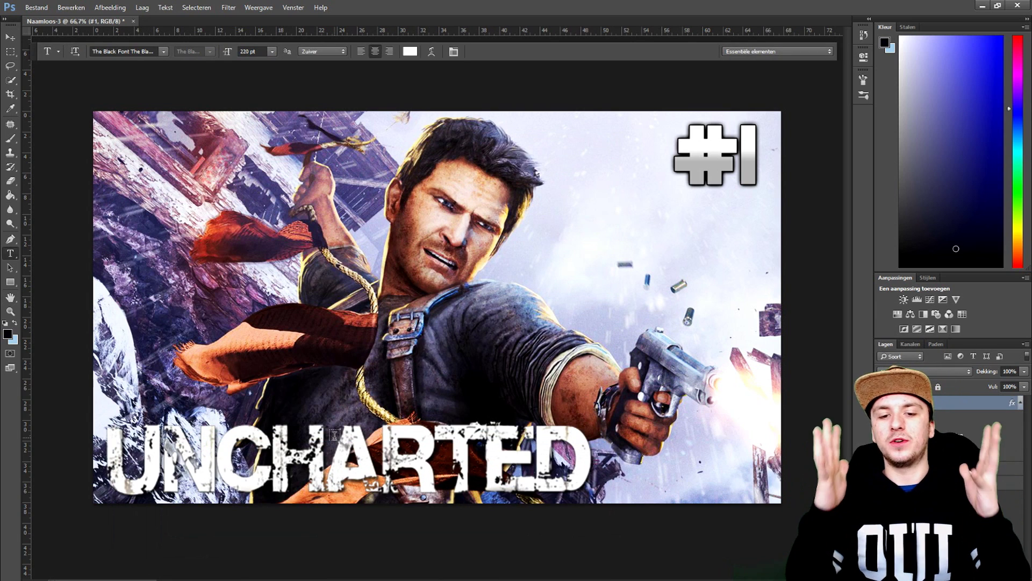